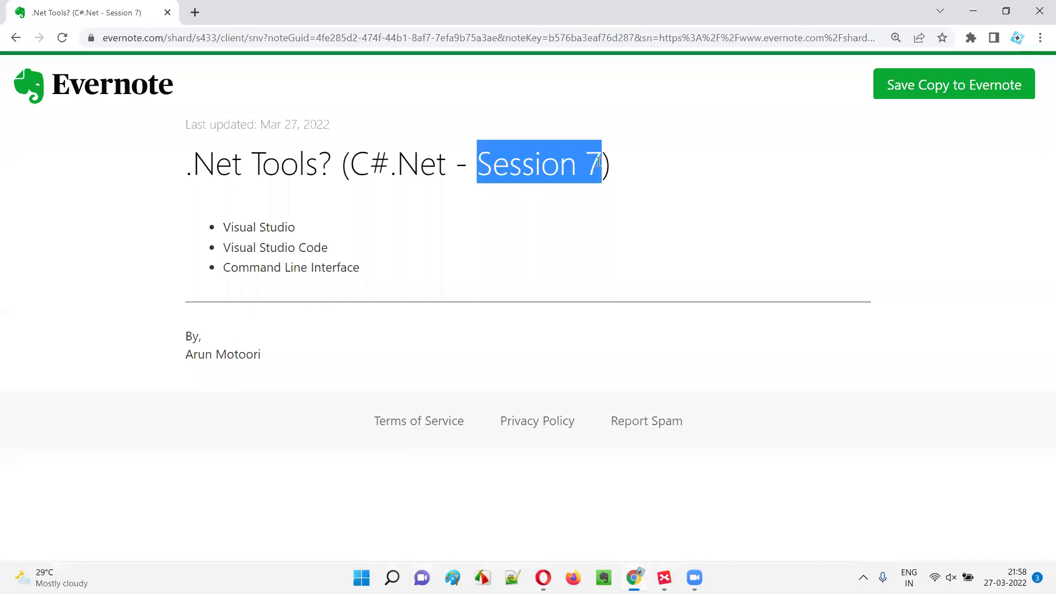
Review the .Net Tools note title, and switch to XMind to examine Microsoft Visual Studio under Development Tools in the C# mind map
{"action": "left_click_drag", "start_coordinate": [352, 167], "coordinate": [447, 166]}
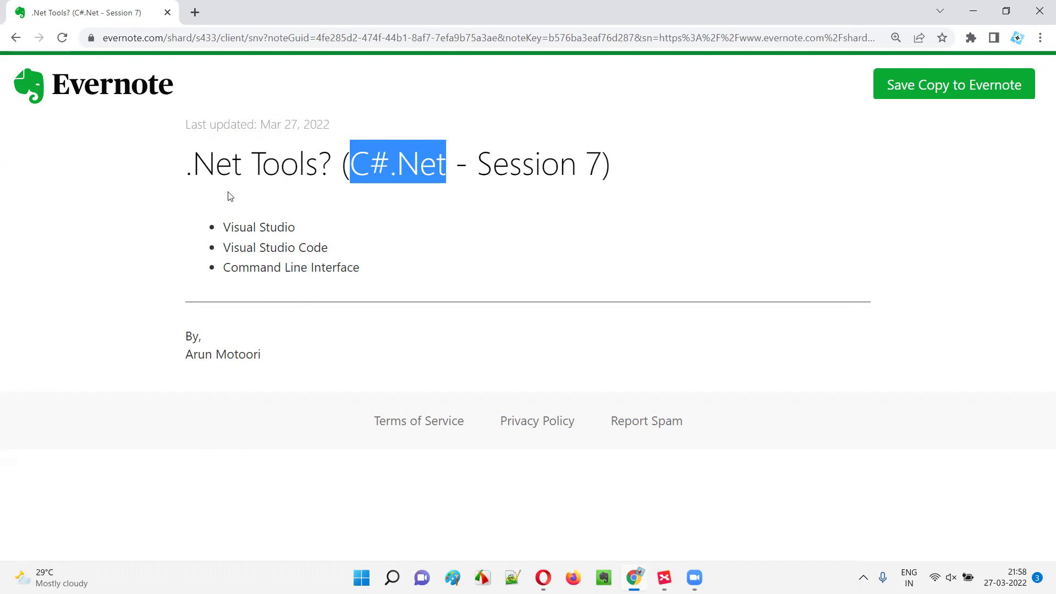
{"action": "left_click_drag", "start_coordinate": [187, 165], "coordinate": [316, 150]}
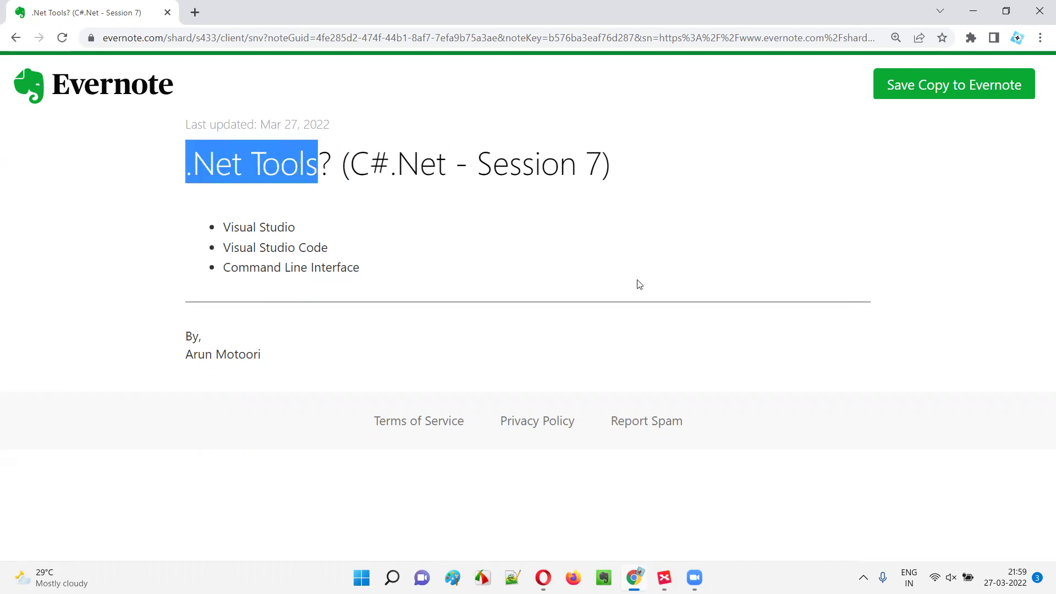
{"action": "left_click", "coordinate": [665, 578]}
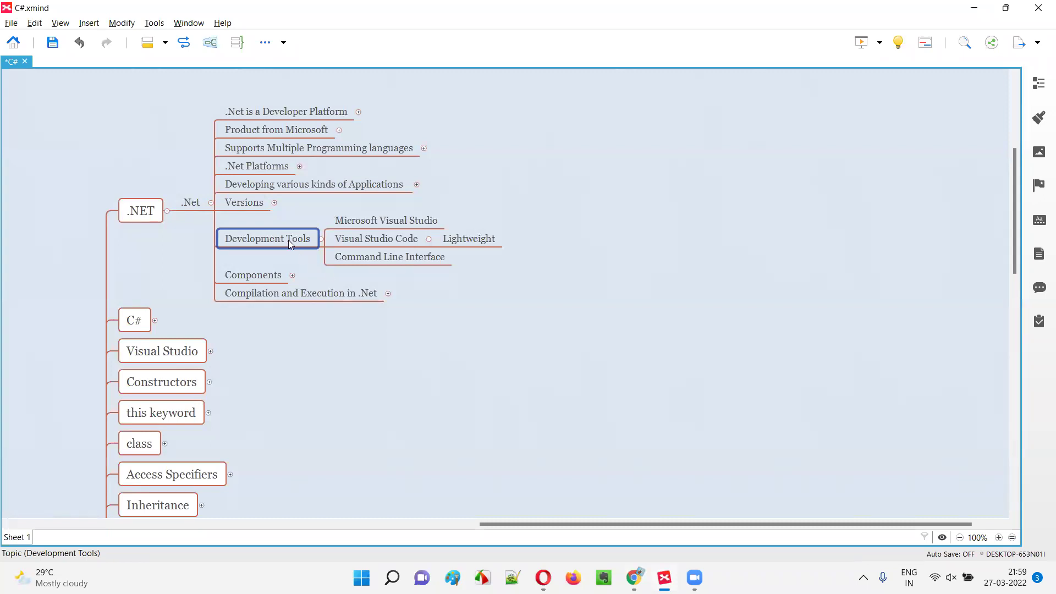
{"action": "left_click", "coordinate": [158, 215]}
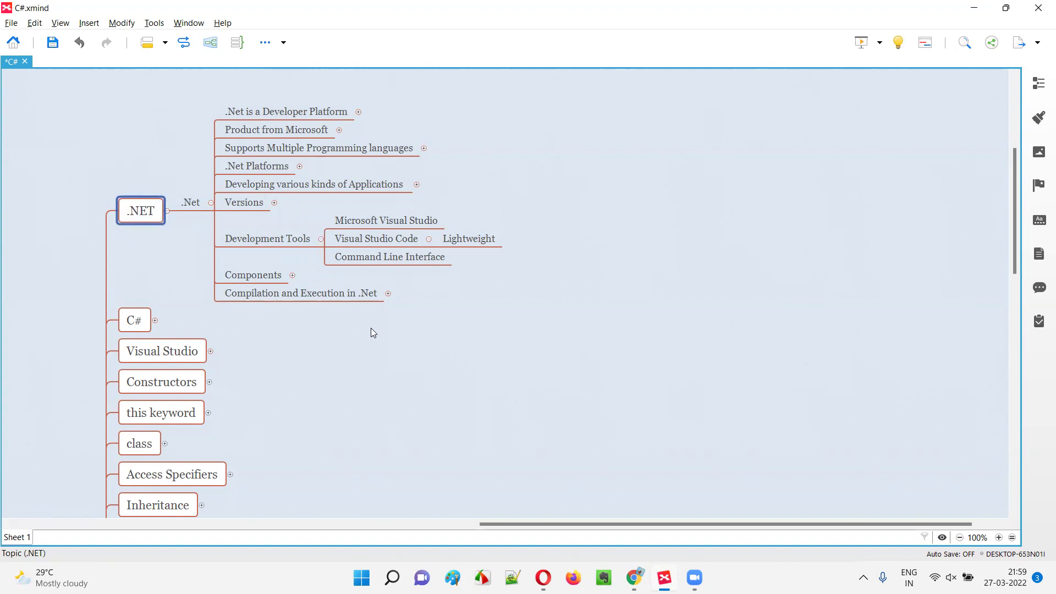
{"action": "left_click", "coordinate": [276, 243]}
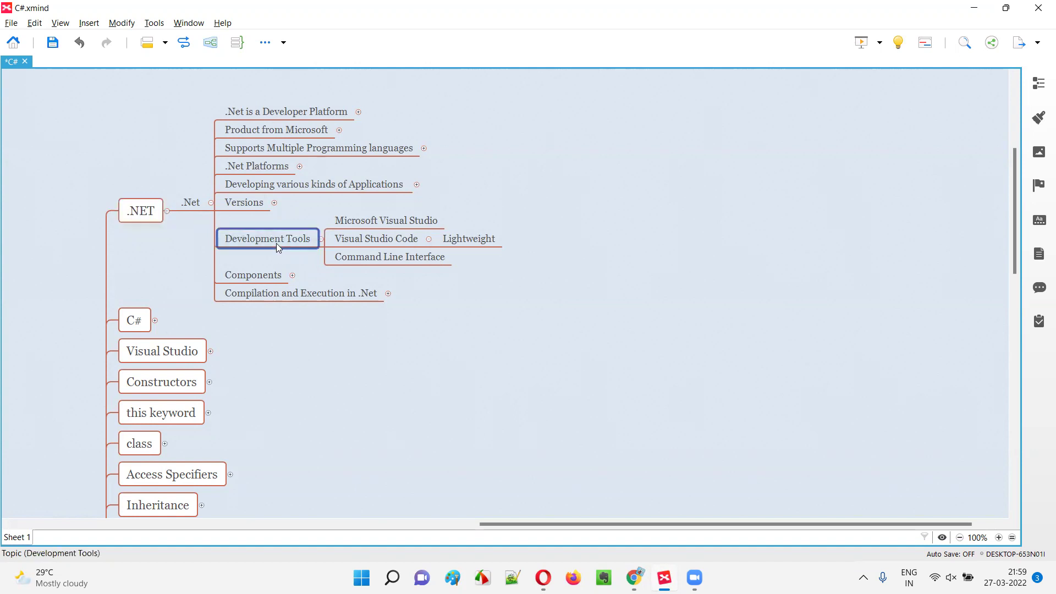
{"action": "left_click", "coordinate": [374, 223]}
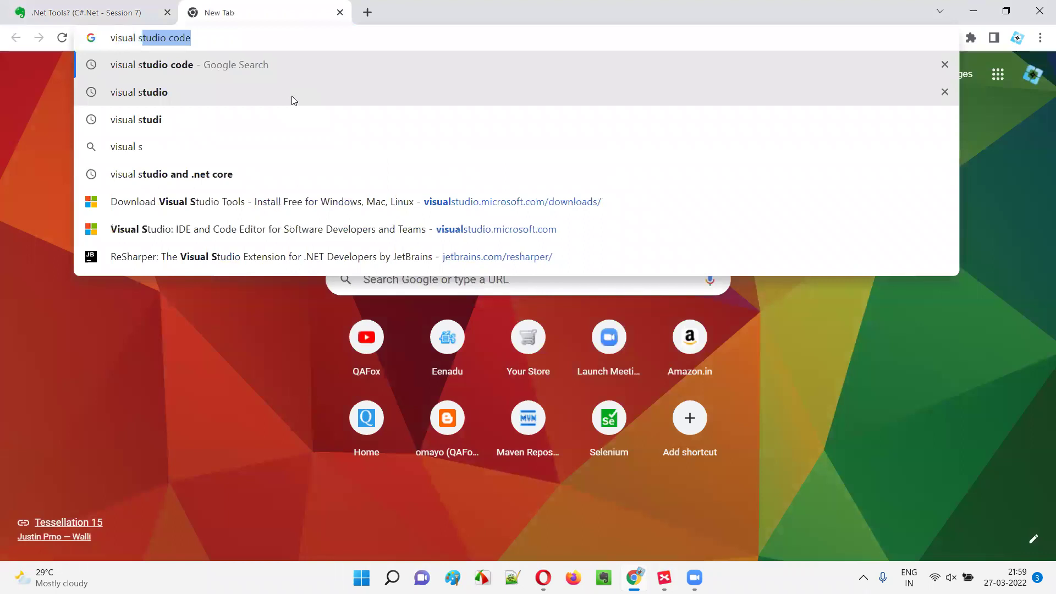
In Chrome, search the web for "visual studio" and view the Visual Studio 2022 editions on Microsoft's downloads page, closing it when done
{"action": "type", "text": "tudio"}
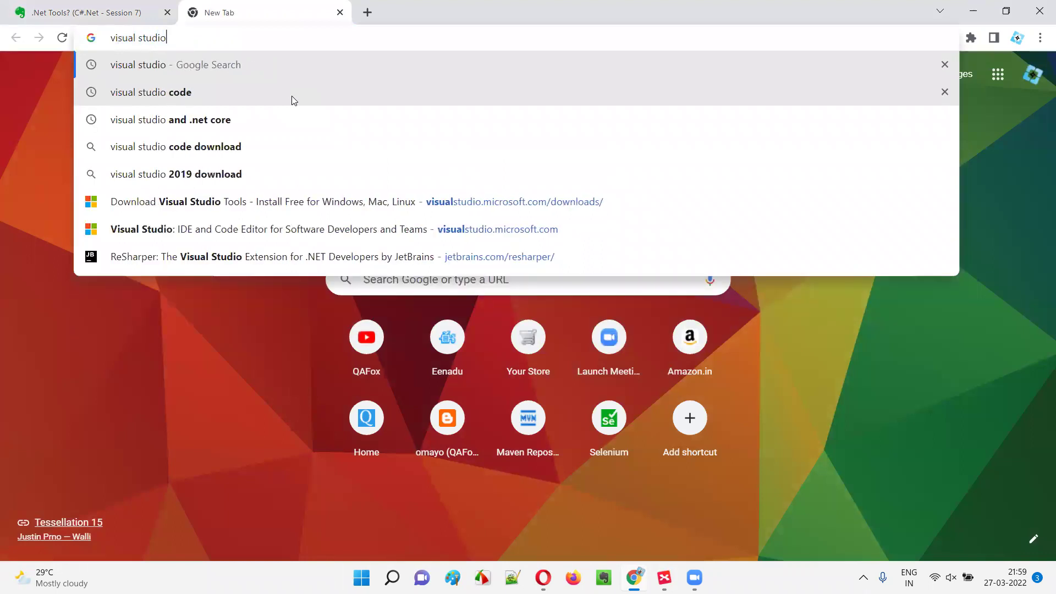
{"action": "key", "text": "Return"}
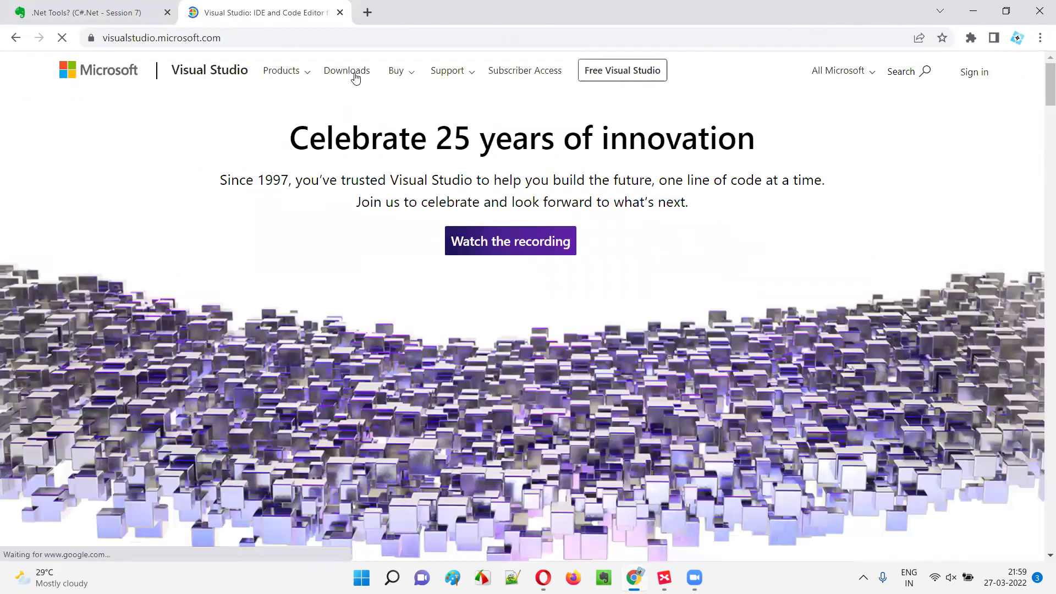
{"action": "left_click", "coordinate": [355, 75]}
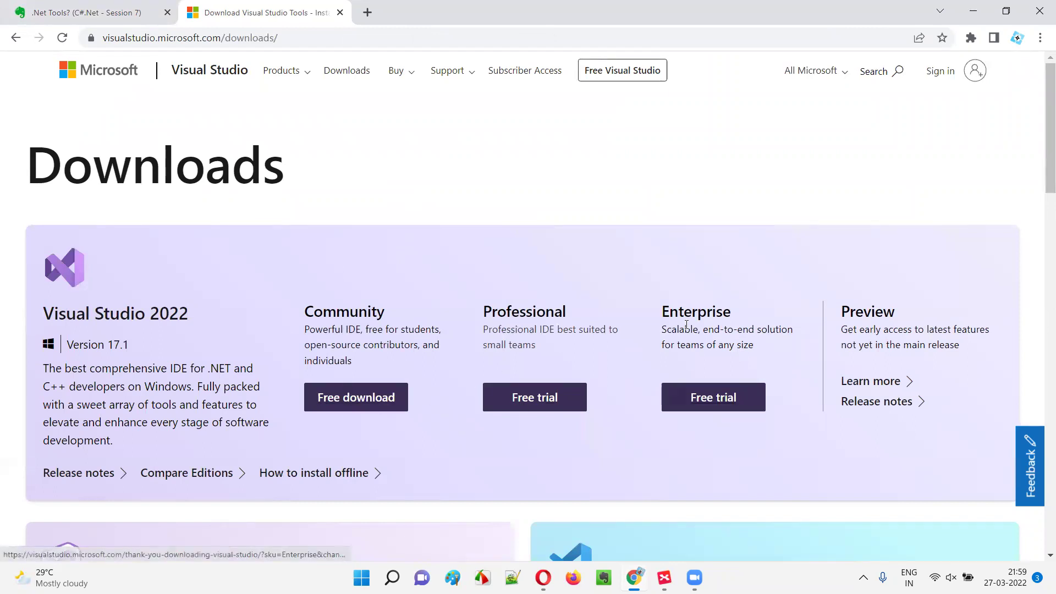
{"action": "scroll", "coordinate": [712, 417], "scroll_direction": "down", "scroll_amount": 1}
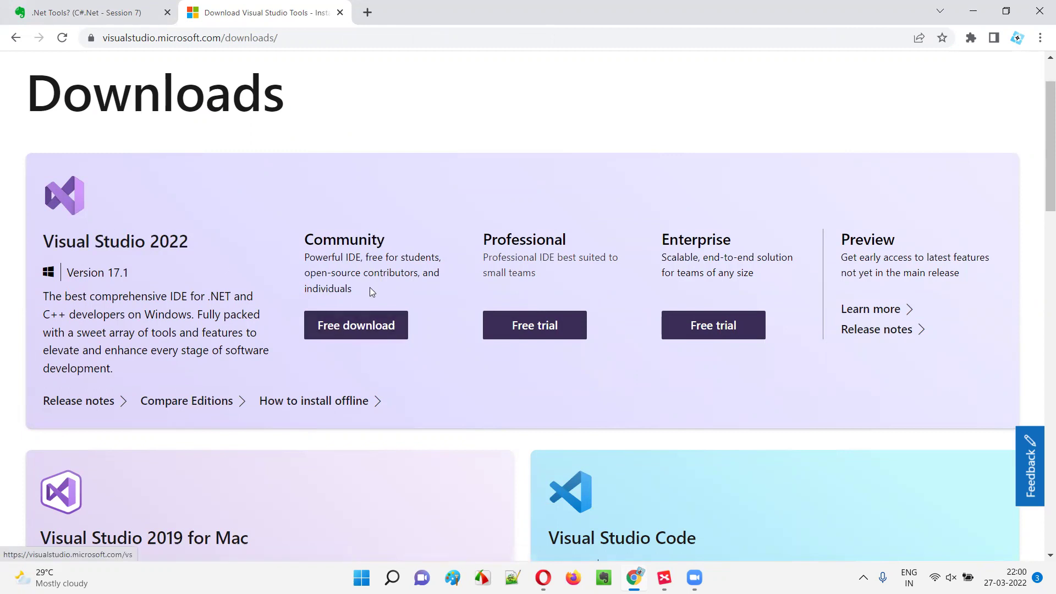
{"action": "left_click", "coordinate": [340, 12]}
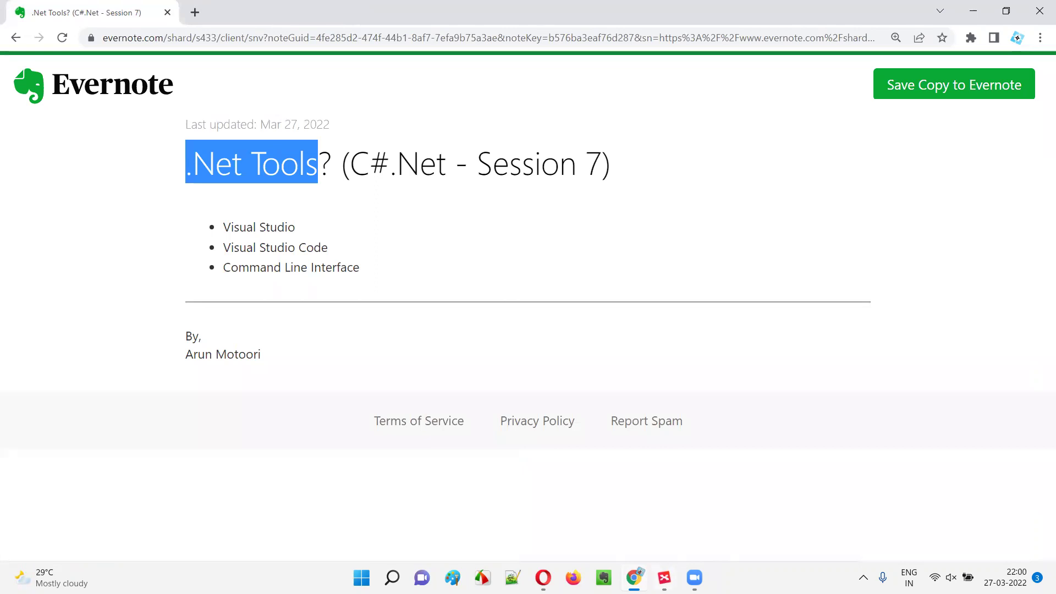
Switch to XMind and compare Visual Studio Code and its Lightweight subtopic with Microsoft Visual Studio
{"action": "left_click", "coordinate": [665, 577]}
{"action": "left_click", "coordinate": [380, 236]}
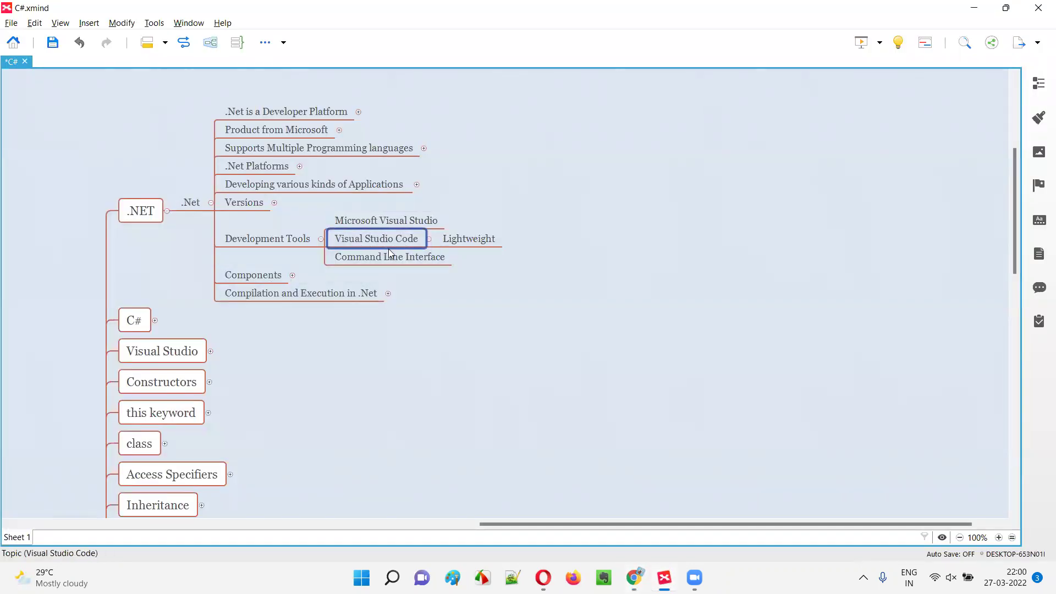
{"action": "left_click", "coordinate": [479, 238]}
{"action": "left_click", "coordinate": [391, 221]}
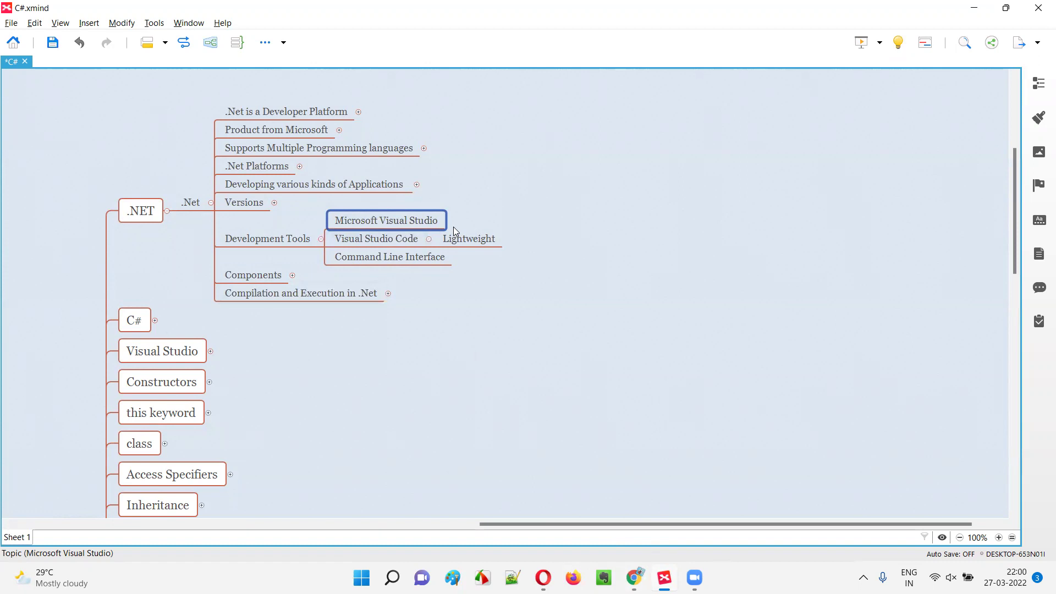
{"action": "left_click", "coordinate": [373, 241]}
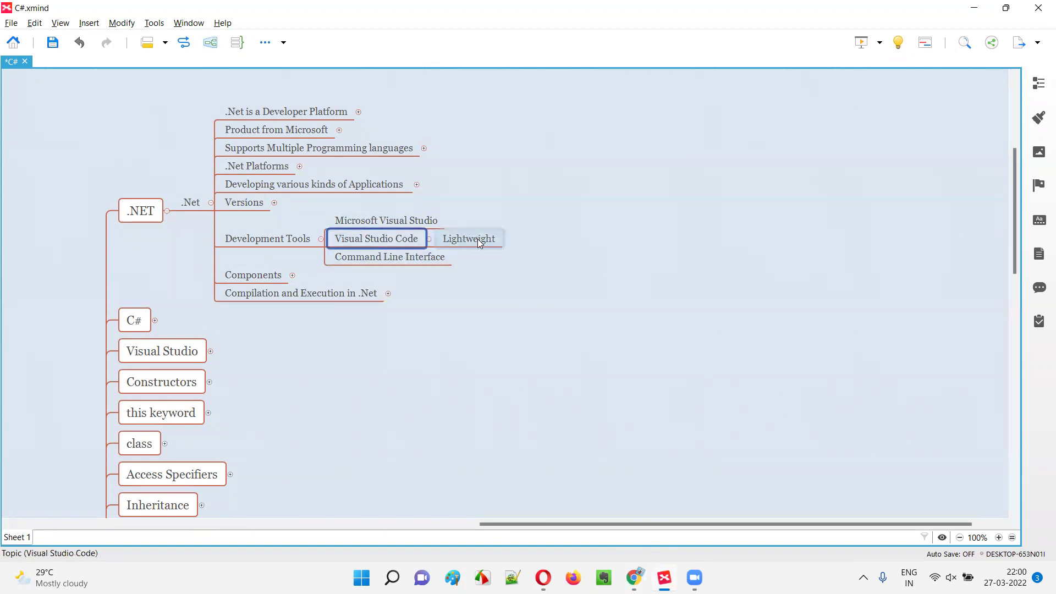
Switch to Chrome, search the web for "visual studio code" in a new tab and open the code.visualstudio.com site
{"action": "key", "text": "alt+Tab"}
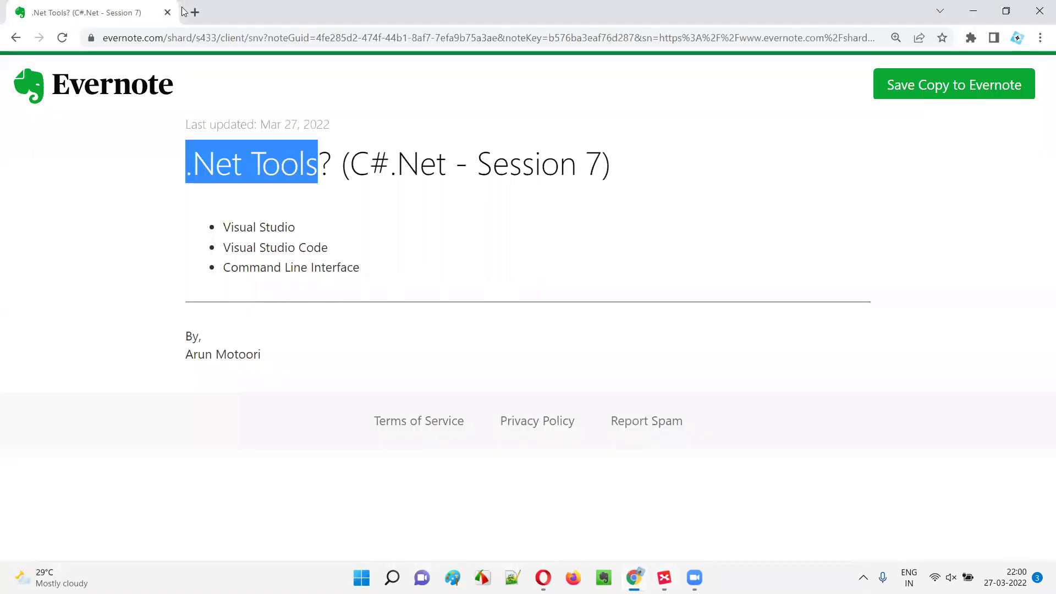
{"action": "key", "text": "ctrl+t"}
{"action": "type", "text": "visual"}
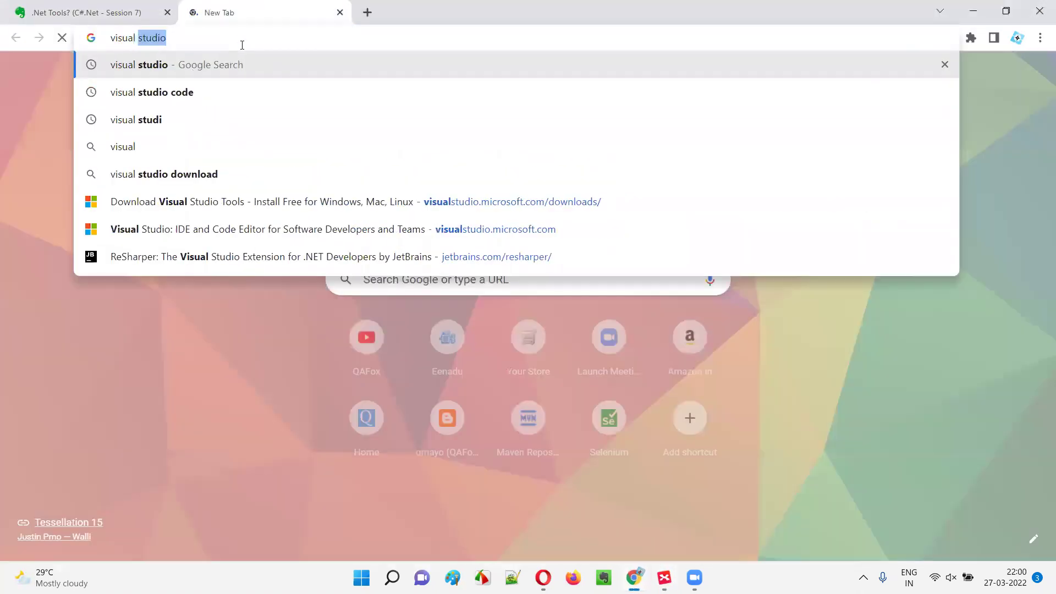
{"action": "type", "text": " studio code"}
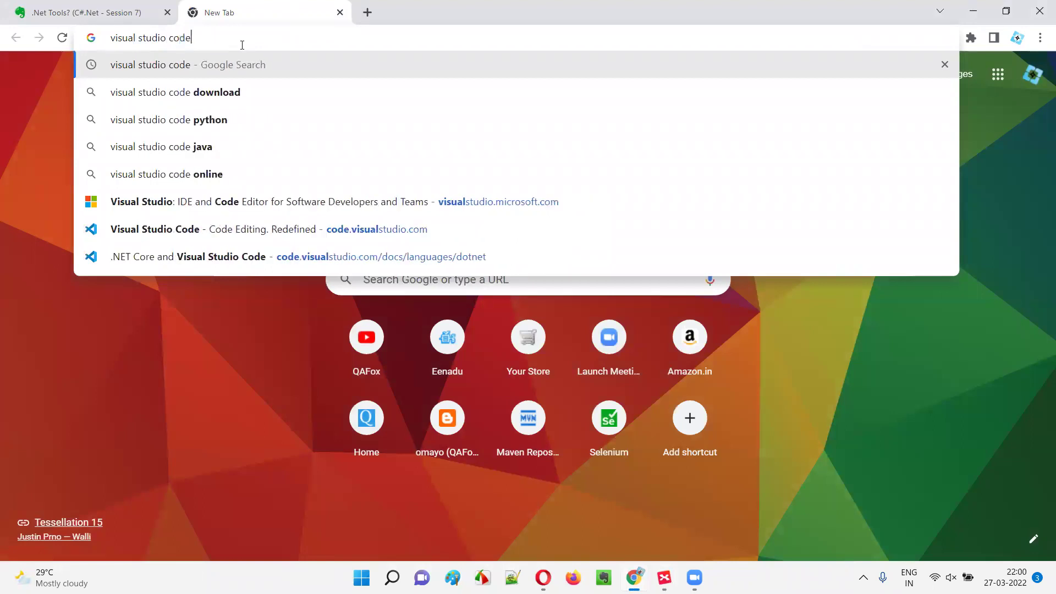
{"action": "key", "text": "Return"}
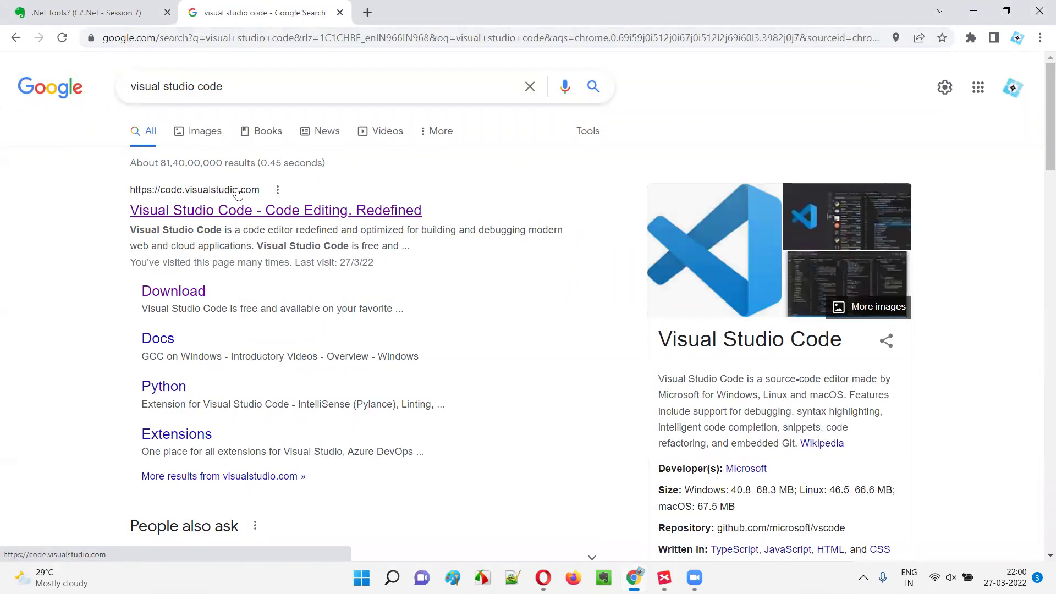
{"action": "left_click", "coordinate": [249, 213]}
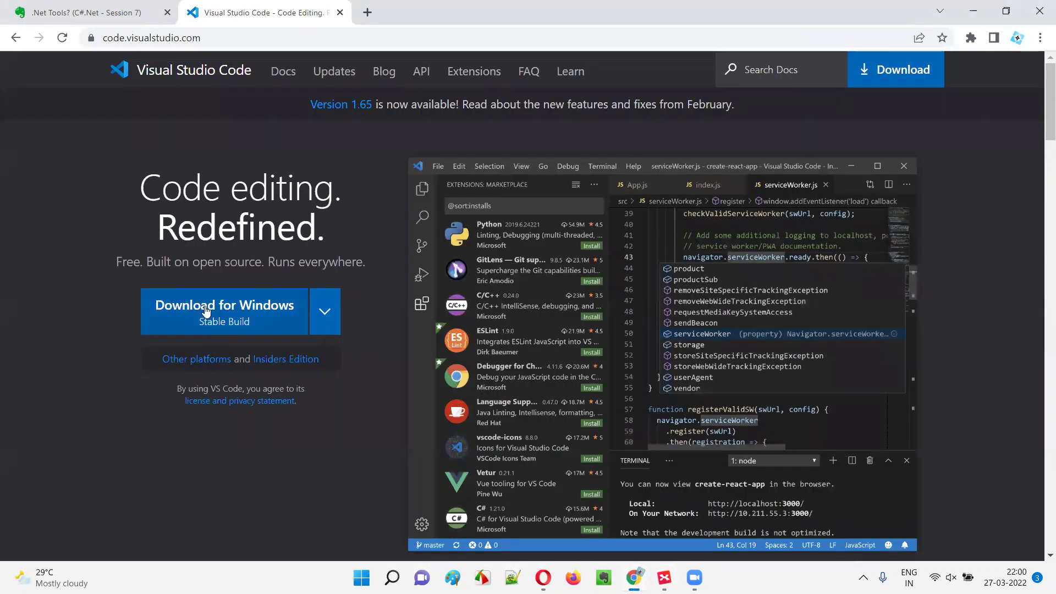
Examine the Windows download options and the "Free. Built on open source" tagline, and close the Visual Studio Code page
{"action": "left_click", "coordinate": [323, 322]}
{"action": "left_click", "coordinate": [36, 309]}
{"action": "left_click_drag", "start_coordinate": [200, 262], "coordinate": [248, 262]}
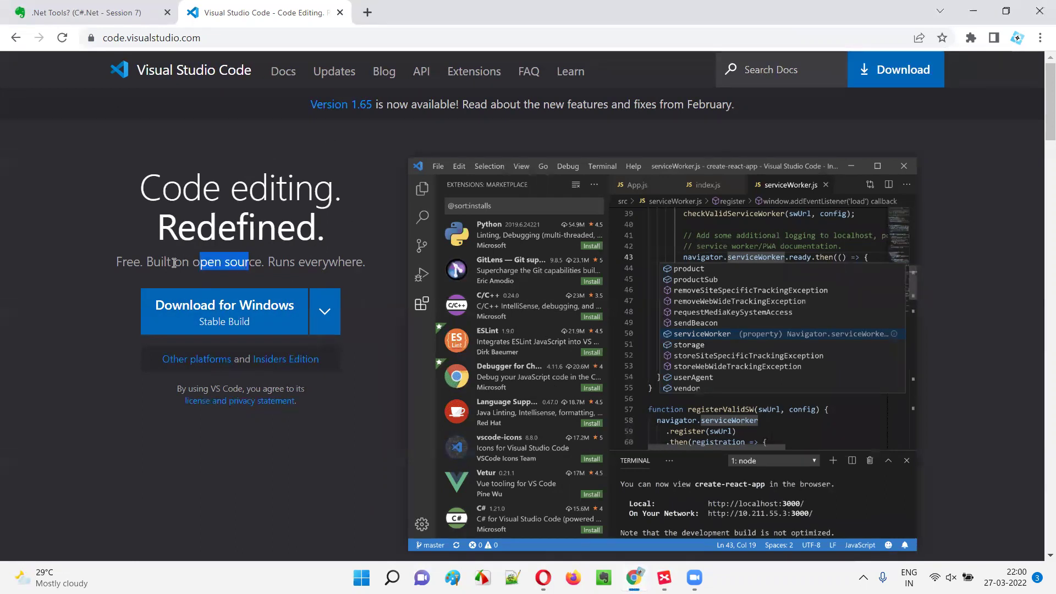
{"action": "double_click", "coordinate": [117, 264]}
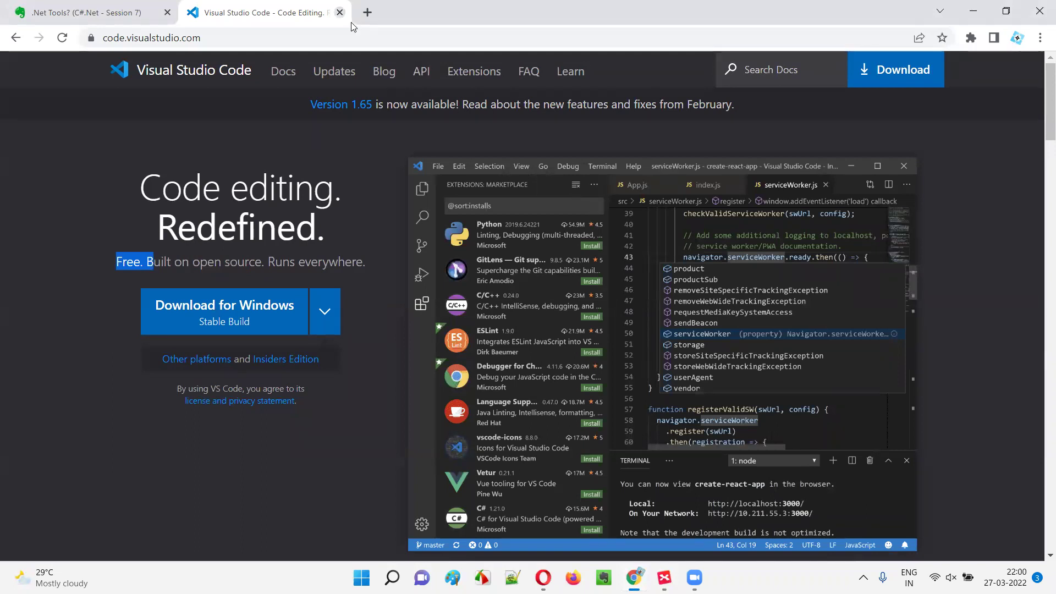
{"action": "left_click", "coordinate": [340, 12]}
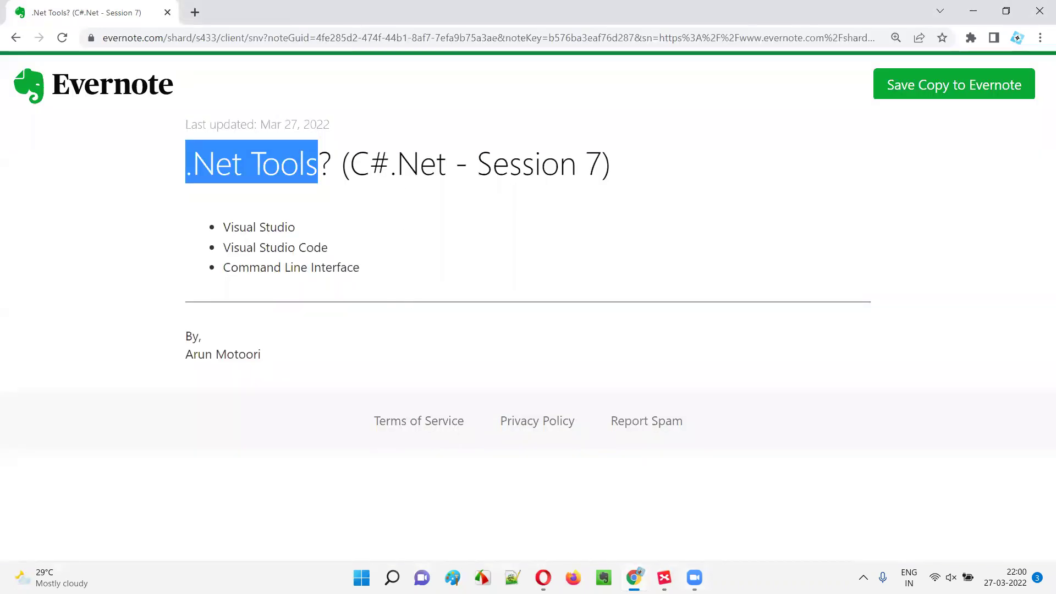
Switch to XMind and examine Command Line Interface alongside Microsoft Visual Studio and Visual Studio Code under Development Tools
{"action": "left_click", "coordinate": [664, 578]}
{"action": "left_click", "coordinate": [365, 255]}
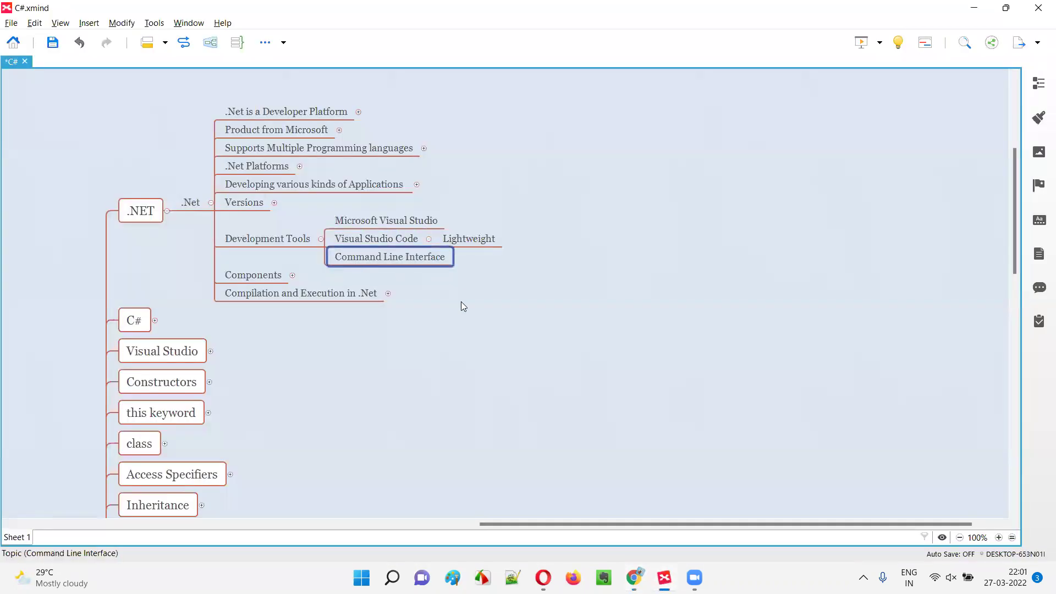
{"action": "left_click", "coordinate": [147, 215]}
{"action": "left_click", "coordinate": [401, 259]}
{"action": "left_click", "coordinate": [399, 225]}
{"action": "left_click", "coordinate": [406, 234]}
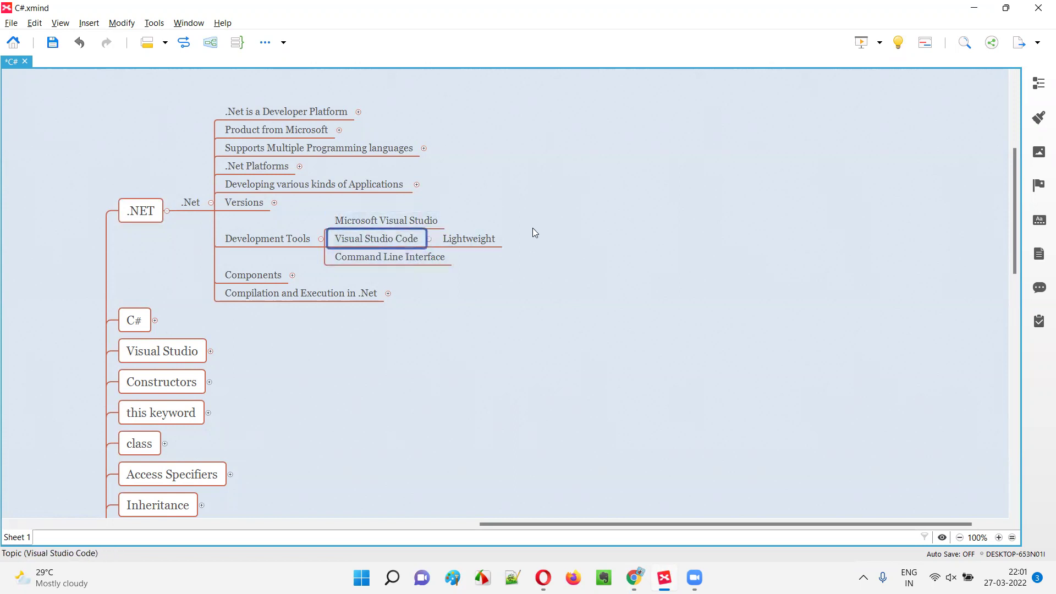
{"action": "left_click", "coordinate": [414, 267]}
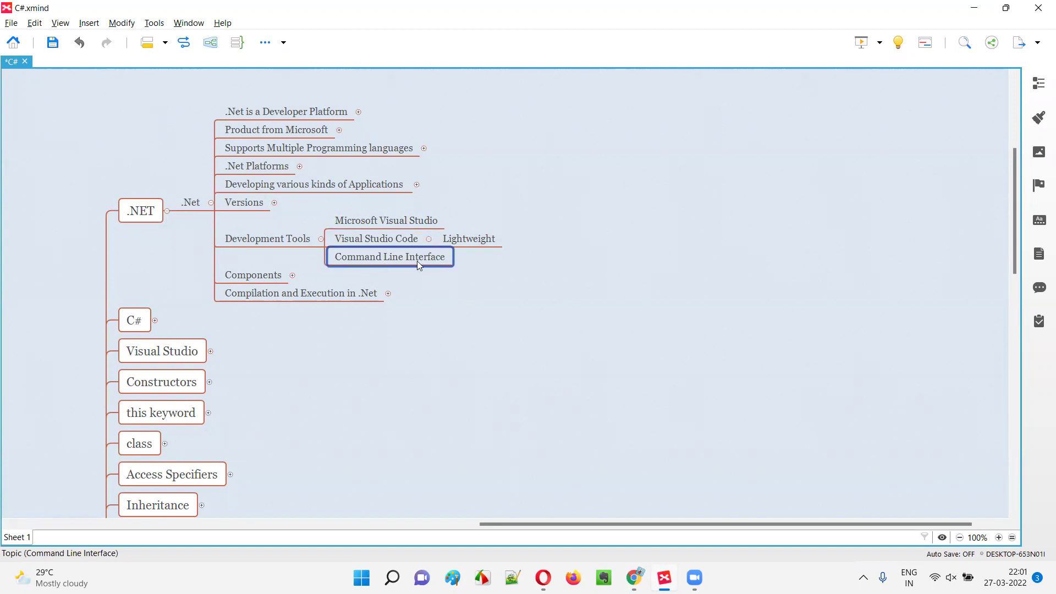
{"action": "left_click", "coordinate": [393, 226]}
{"action": "left_click", "coordinate": [393, 241]}
{"action": "left_click", "coordinate": [393, 222]}
{"action": "left_click", "coordinate": [393, 241]}
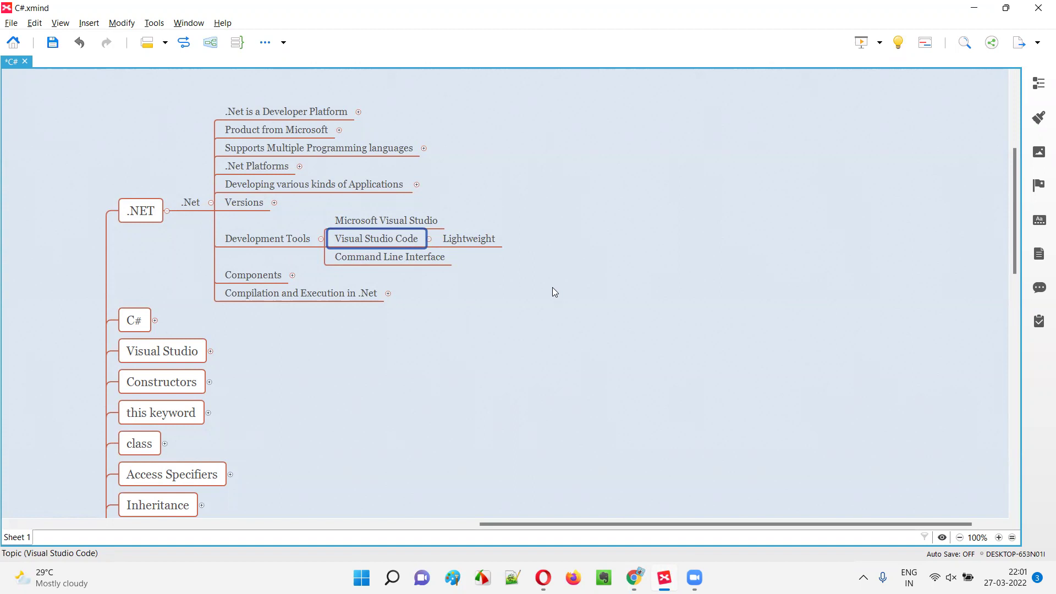
{"action": "left_click", "coordinate": [432, 257]}
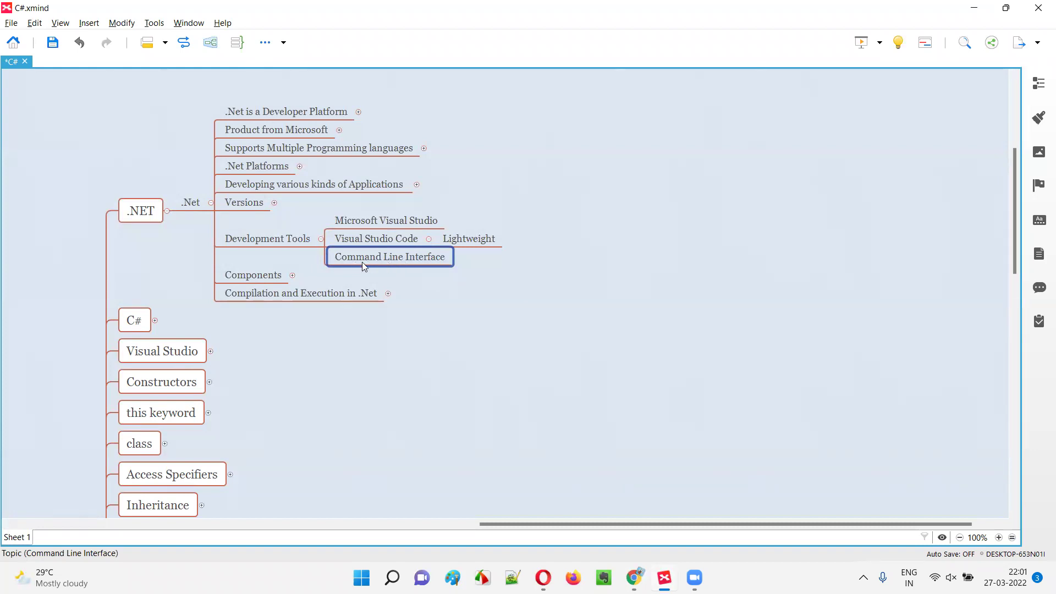
Find Command Prompt with Windows search, open it beside the mind map for viewing, and close it
{"action": "left_click", "coordinate": [392, 577]}
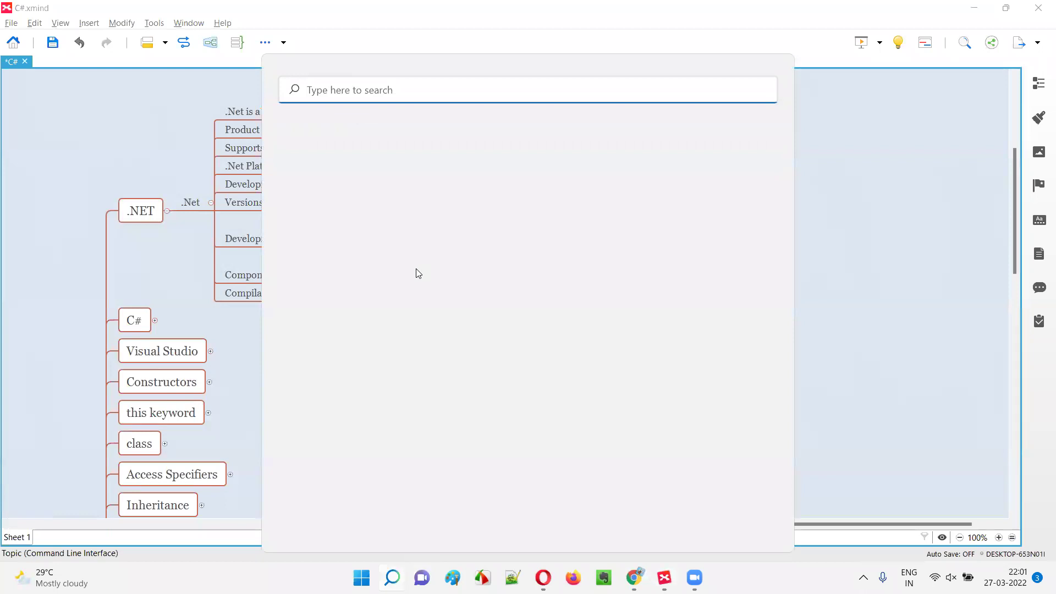
{"action": "type", "text": "c"}
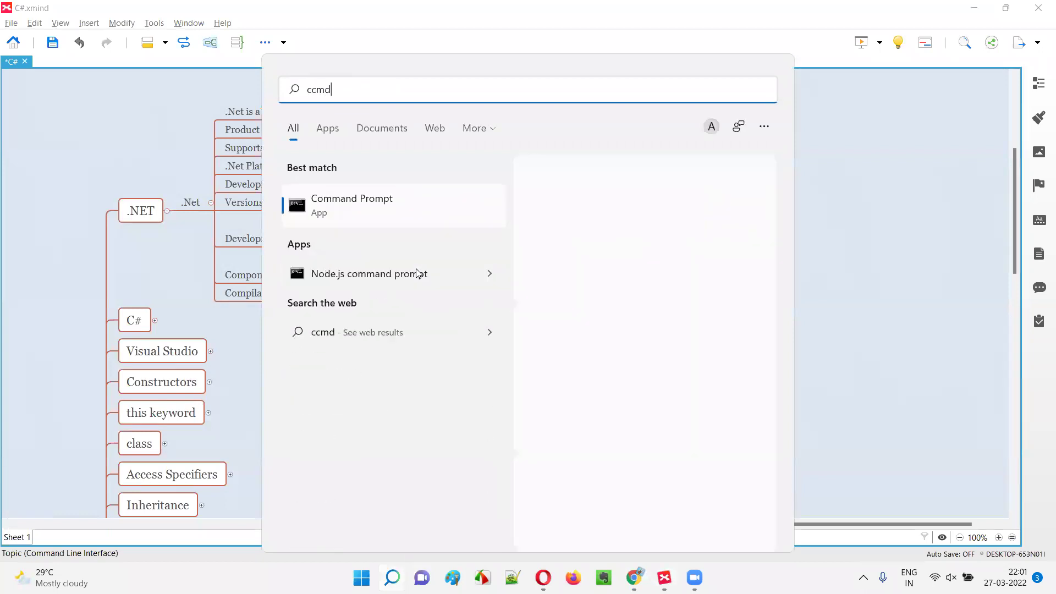
{"action": "type", "text": "md"}
{"action": "left_click", "coordinate": [383, 202]}
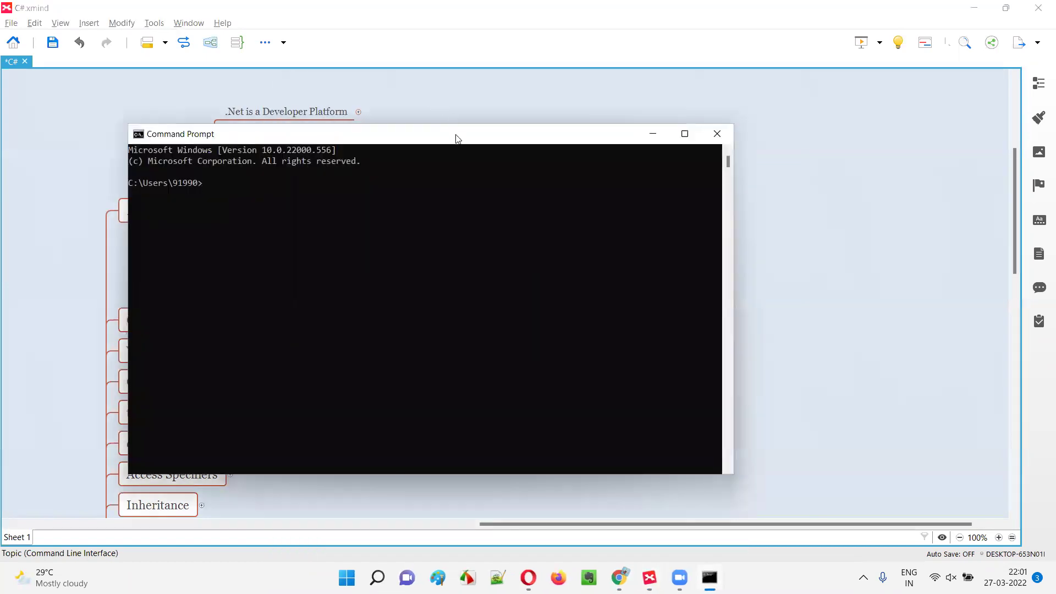
{"action": "left_click_drag", "start_coordinate": [455, 138], "coordinate": [721, 143]}
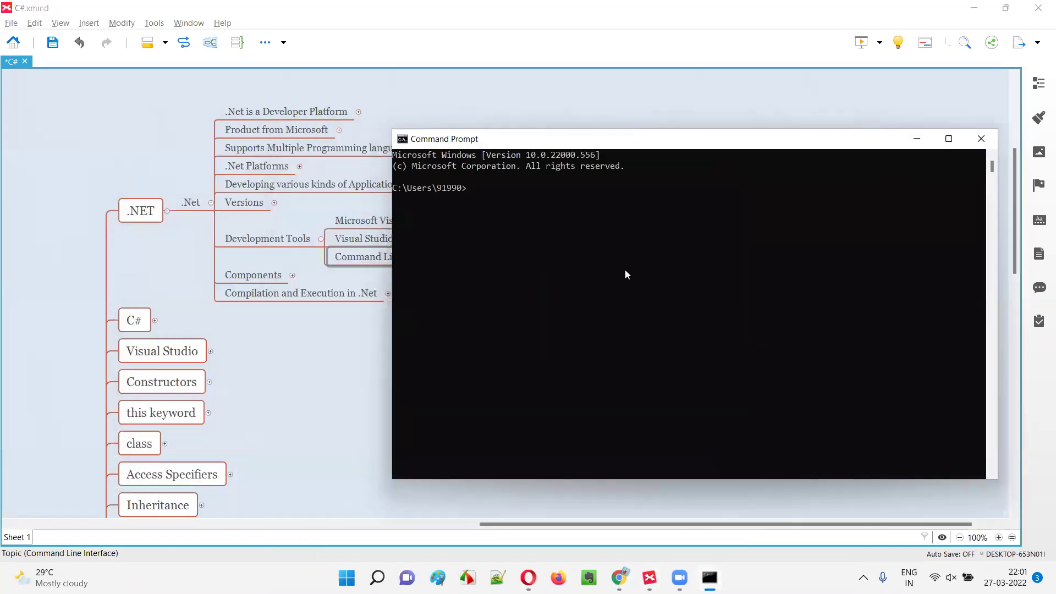
{"action": "left_click", "coordinate": [981, 138]}
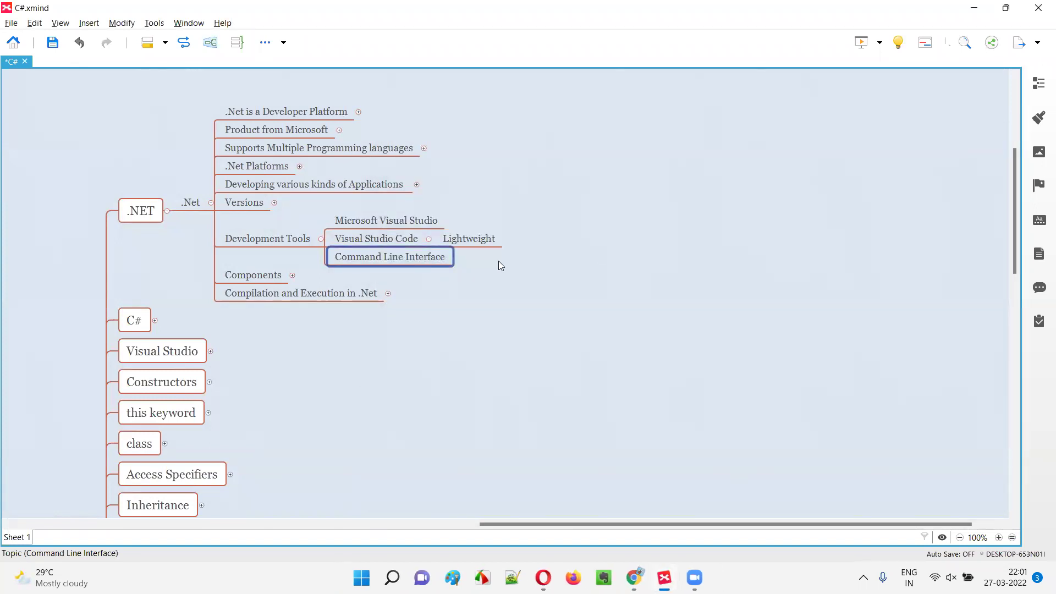
Switch back to the .Net Tools note in Chrome and review the Visual Studio, Visual Studio Code and Command Line Interface entries
{"action": "left_click", "coordinate": [294, 240]}
{"action": "key", "text": "alt+Tab"}
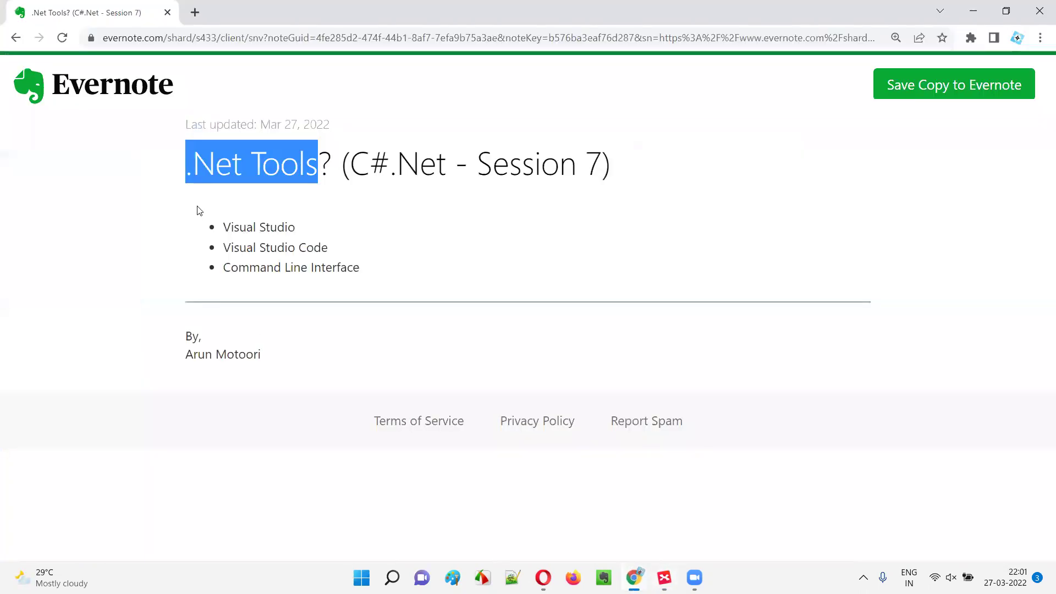
{"action": "left_click_drag", "start_coordinate": [222, 227], "coordinate": [410, 278]}
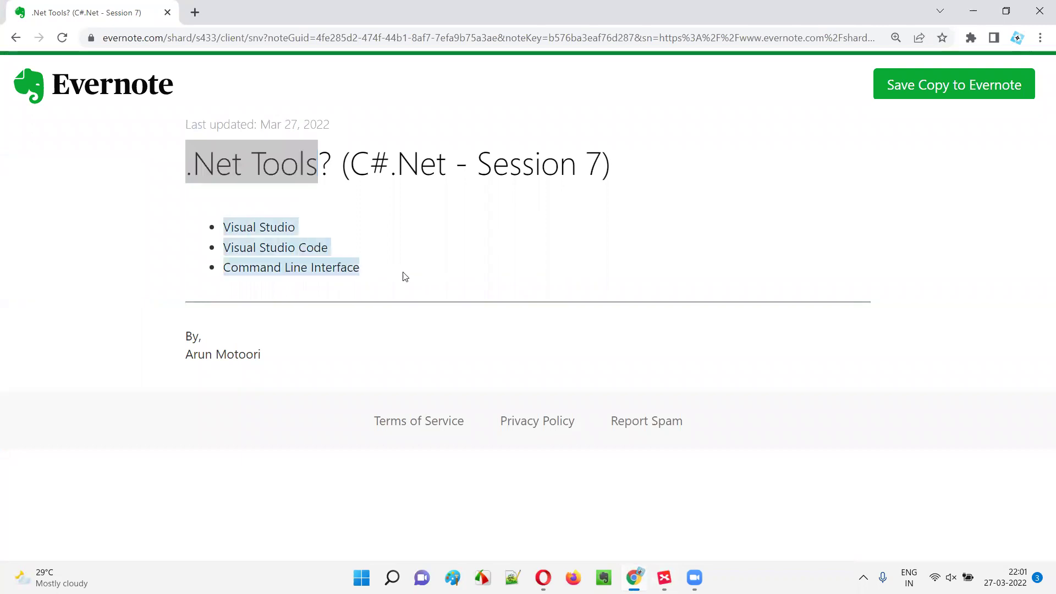
{"action": "left_click", "coordinate": [408, 278]}
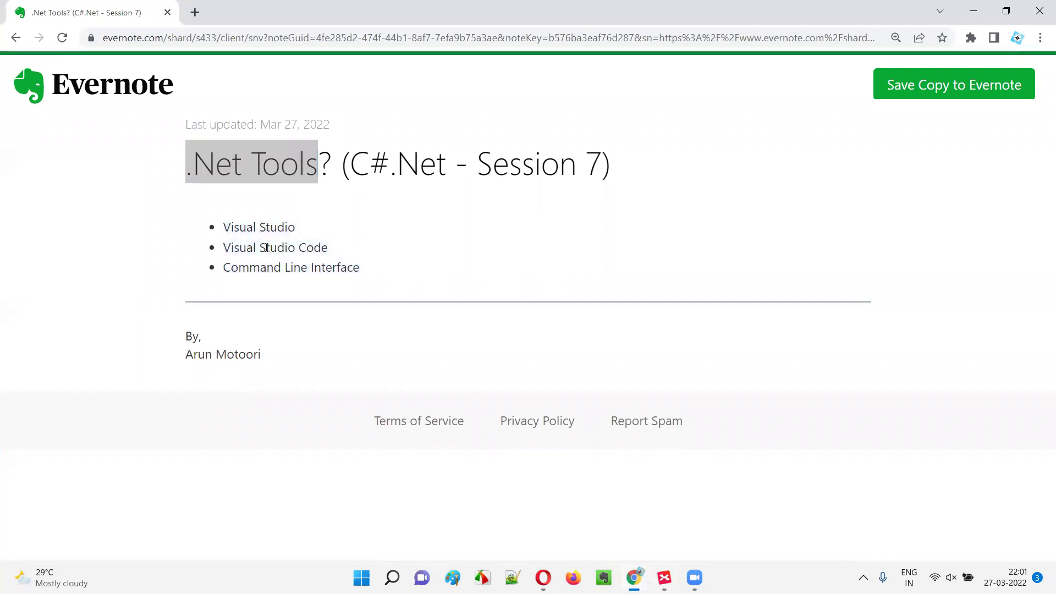
{"action": "left_click_drag", "start_coordinate": [223, 227], "coordinate": [310, 227]}
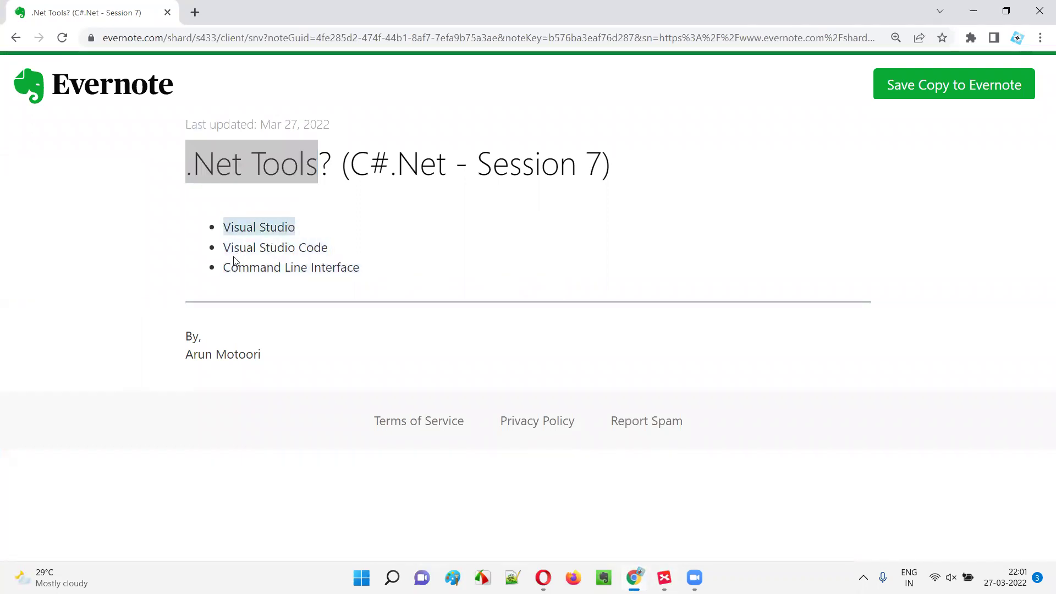
{"action": "left_click_drag", "start_coordinate": [223, 248], "coordinate": [344, 253]}
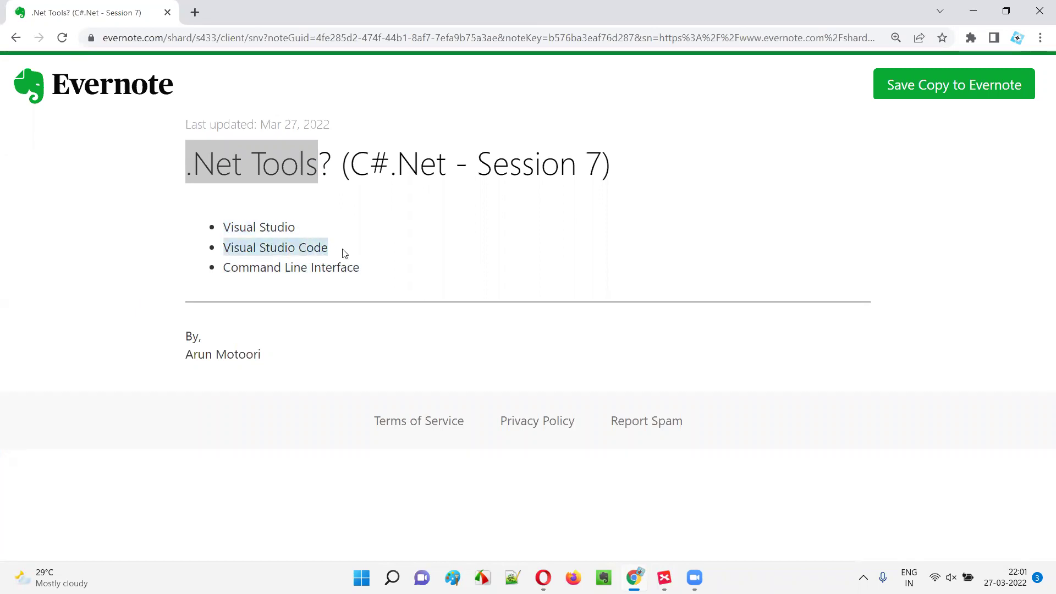
{"action": "left_click_drag", "start_coordinate": [223, 268], "coordinate": [395, 276]}
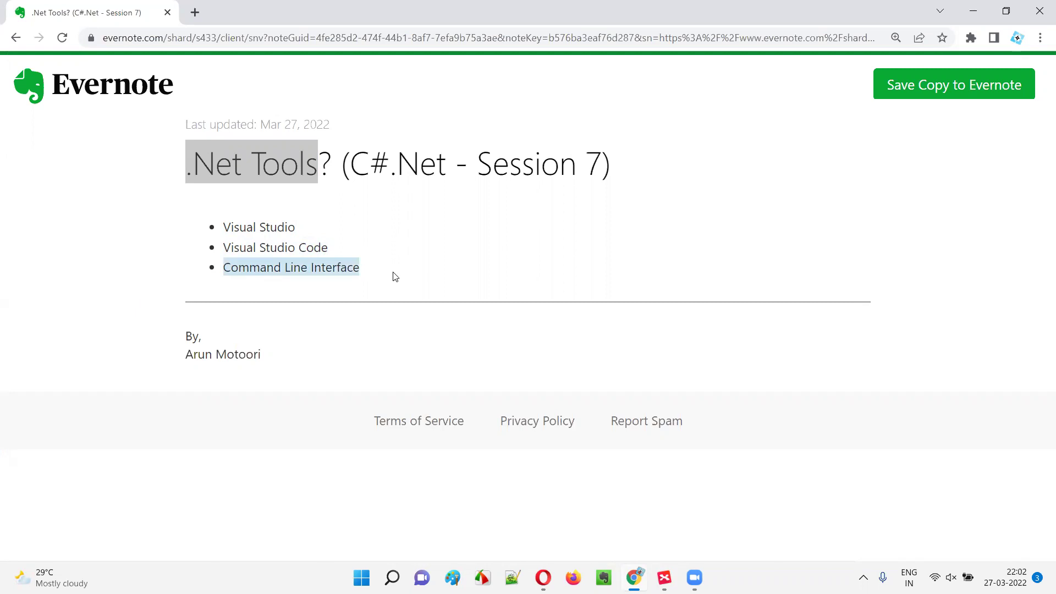
{"action": "left_click", "coordinate": [391, 276]}
{"action": "left_click_drag", "start_coordinate": [218, 235], "coordinate": [337, 248]}
{"action": "left_click_drag", "start_coordinate": [223, 268], "coordinate": [405, 274]}
{"action": "left_click", "coordinate": [433, 273]}
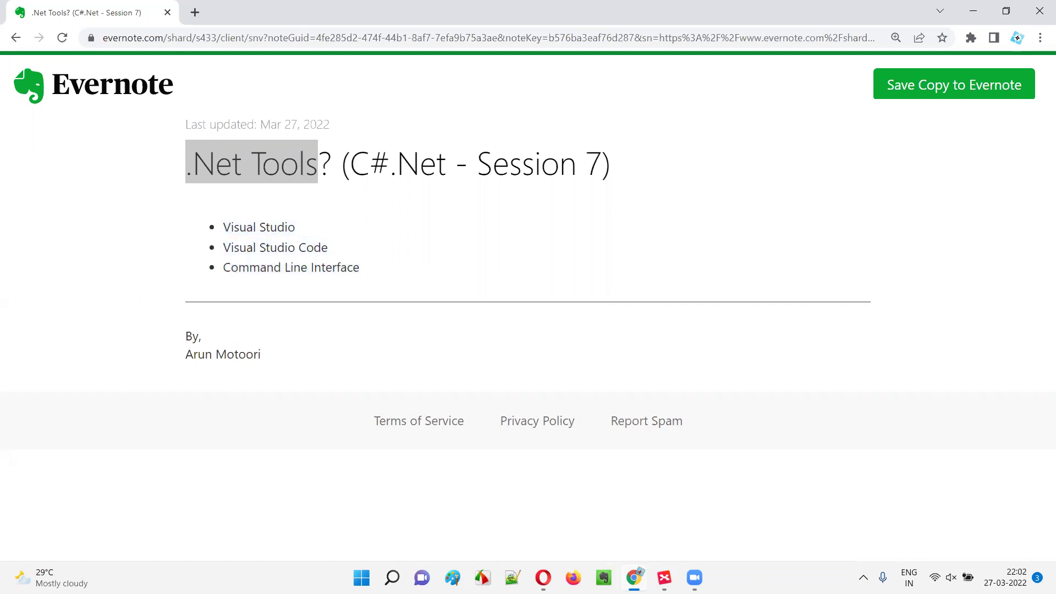
{"action": "left_click", "coordinate": [422, 208]}
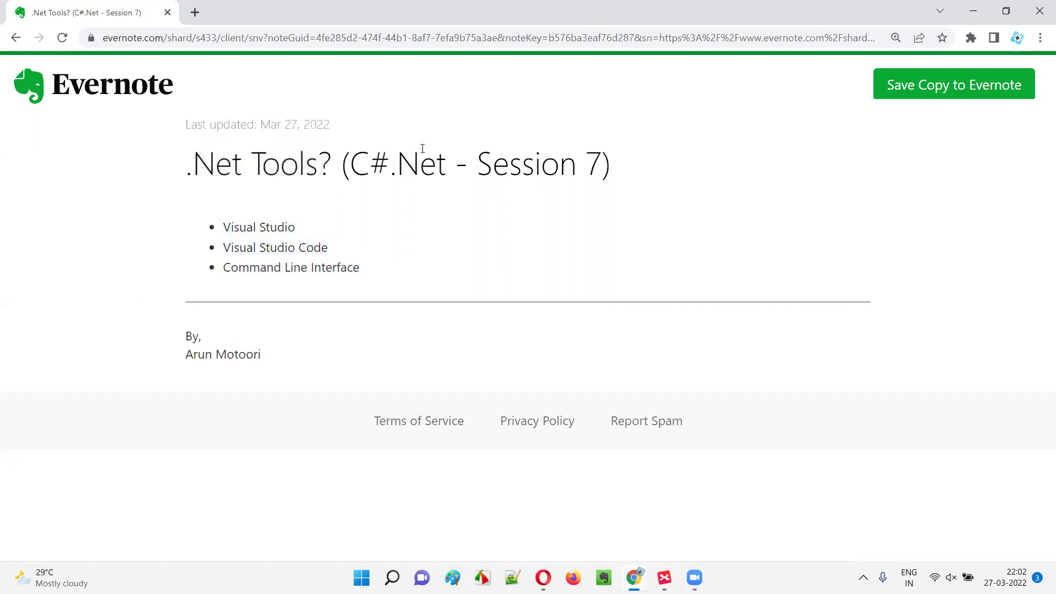